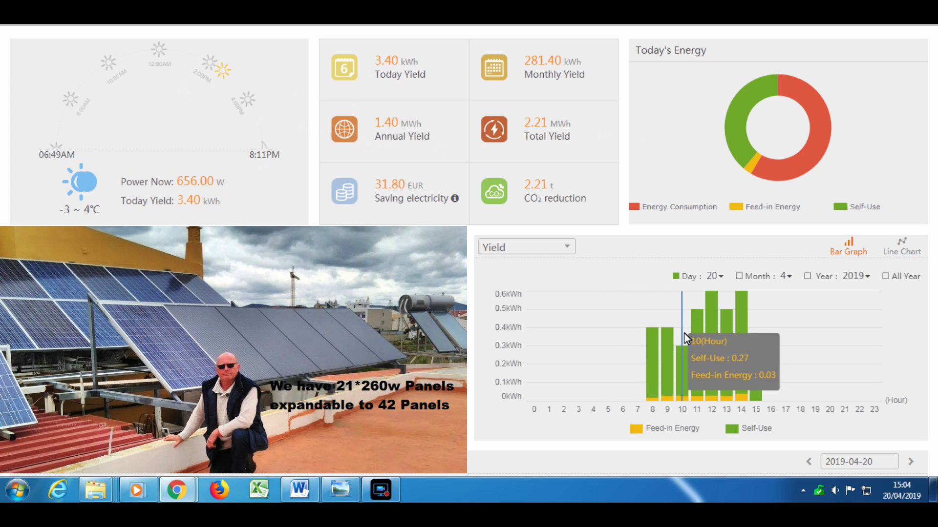
Switch the Overview energy chart from Yield to Consume Energy, then view the whole dashboard
{"action": "left_click", "coordinate": [537, 250]}
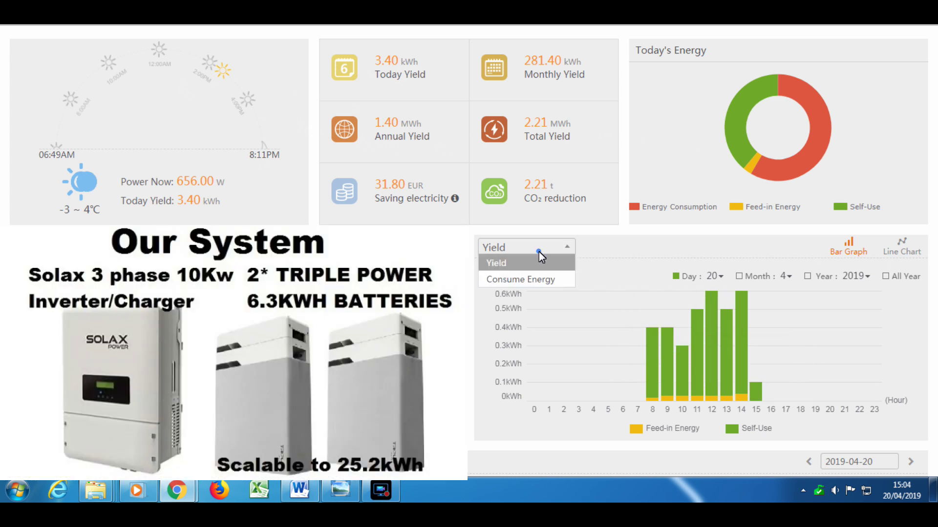
{"action": "left_click", "coordinate": [525, 280]}
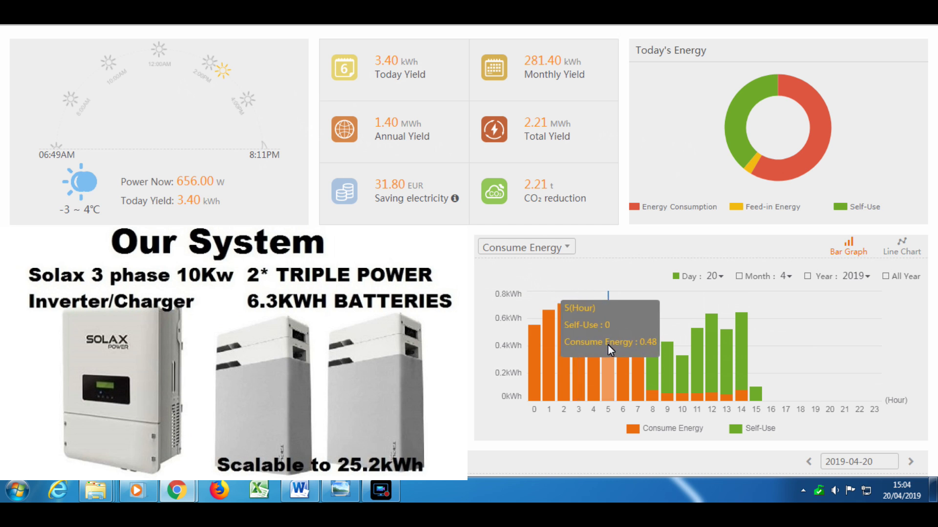
{"action": "scroll", "coordinate": [623, 348], "scroll_direction": "down", "scroll_amount": 1}
{"action": "scroll", "coordinate": [622, 349], "scroll_direction": "up", "scroll_amount": 1}
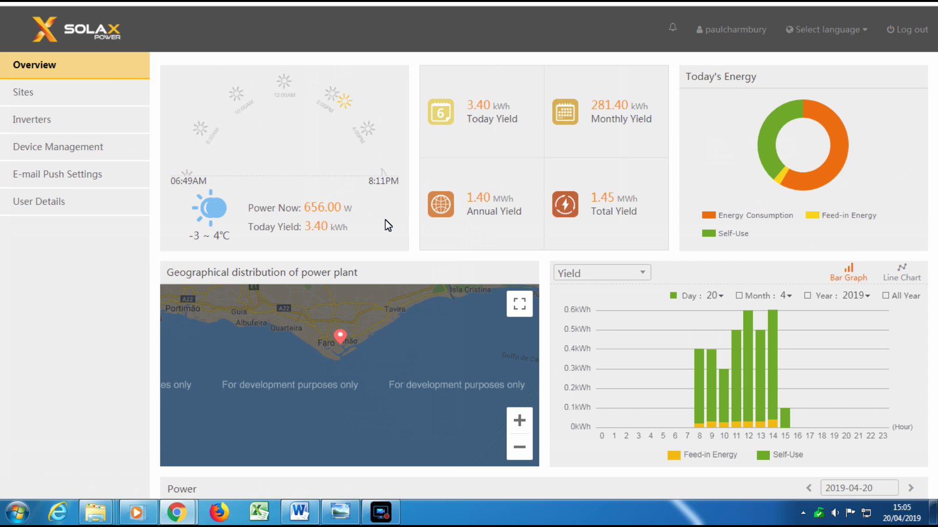
Step the Power panel's chart back one day at a time to 2019-04-13
{"action": "scroll", "coordinate": [387, 225], "scroll_direction": "down", "scroll_amount": 4}
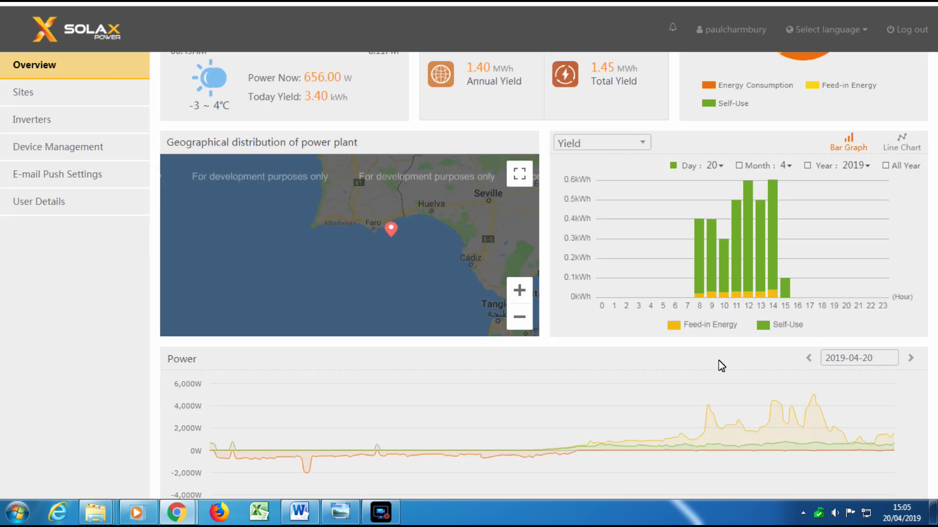
{"action": "left_click", "coordinate": [808, 359]}
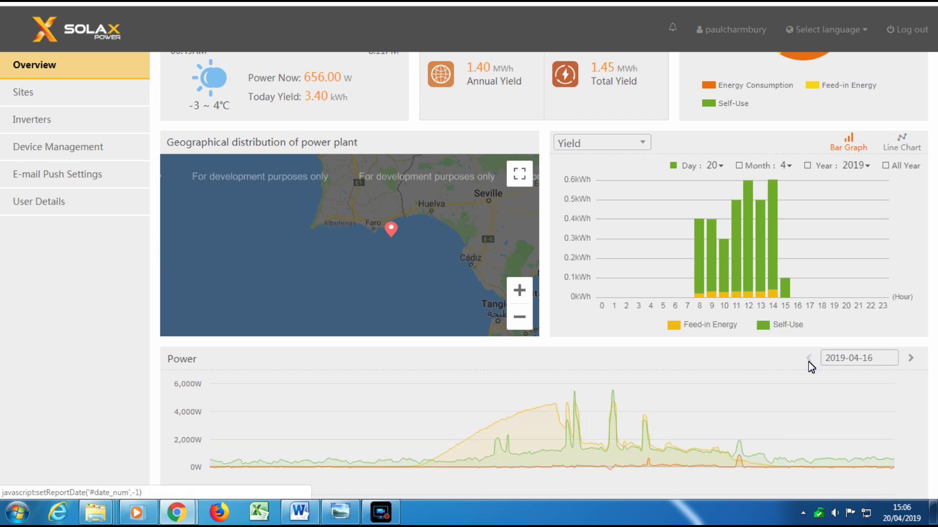
{"action": "left_click", "coordinate": [808, 360]}
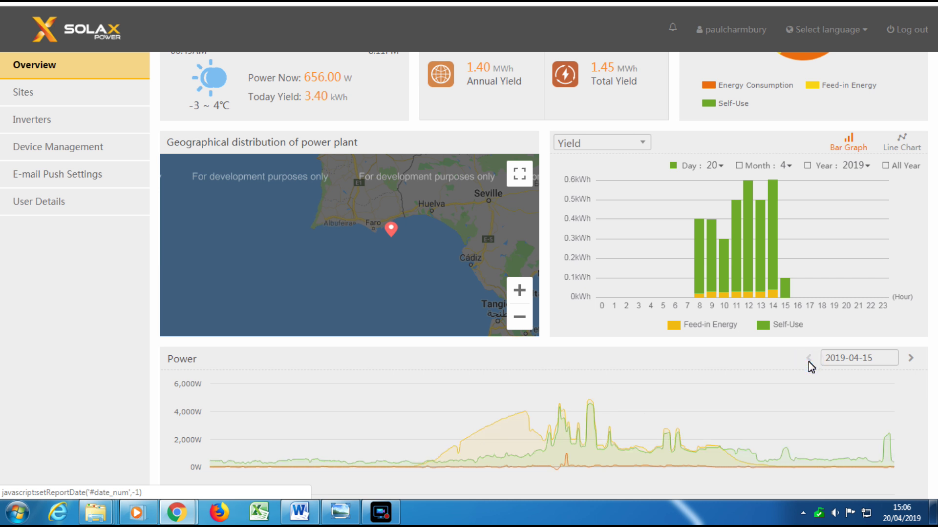
{"action": "left_click", "coordinate": [809, 359]}
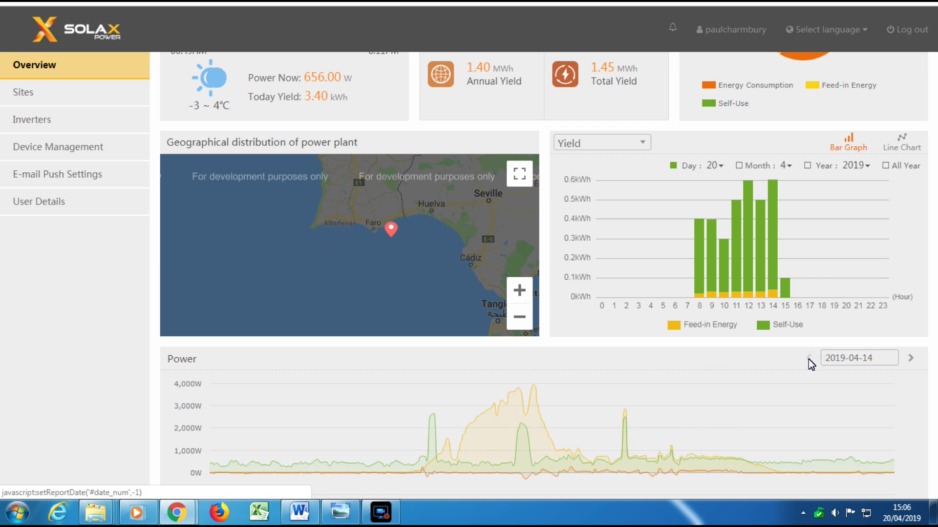
{"action": "left_click", "coordinate": [809, 359]}
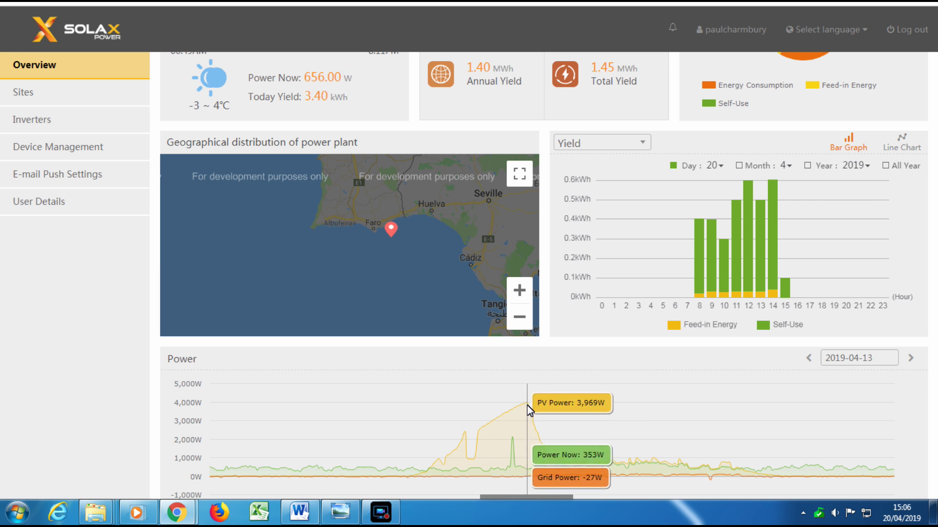
Move the Power chart forward one day to 2019-04-14, showing the full time axis
{"action": "scroll", "coordinate": [527, 405], "scroll_direction": "down", "scroll_amount": 1}
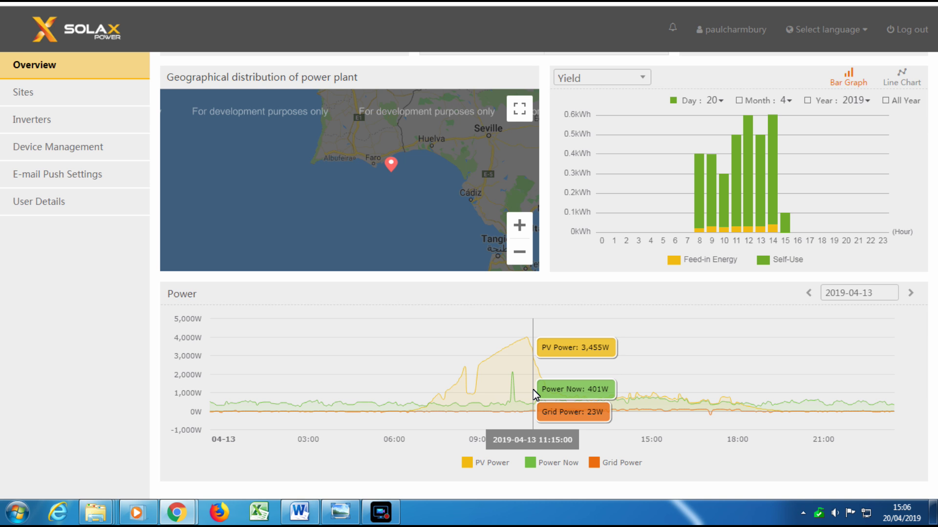
{"action": "left_click", "coordinate": [910, 293]}
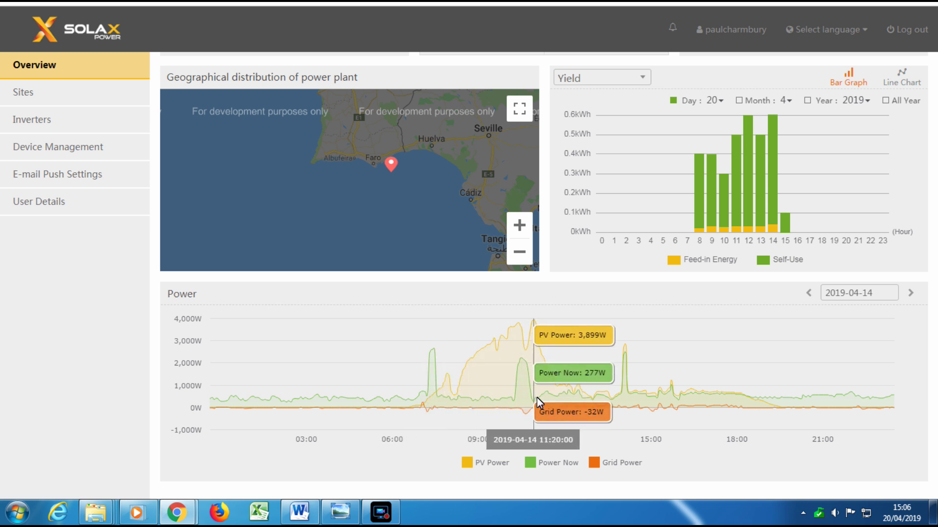
Advance the Power chart day by day through 2019-04-15 and 2019-04-16 to 2019-04-17
{"action": "left_click", "coordinate": [911, 292]}
{"action": "left_click", "coordinate": [911, 293]}
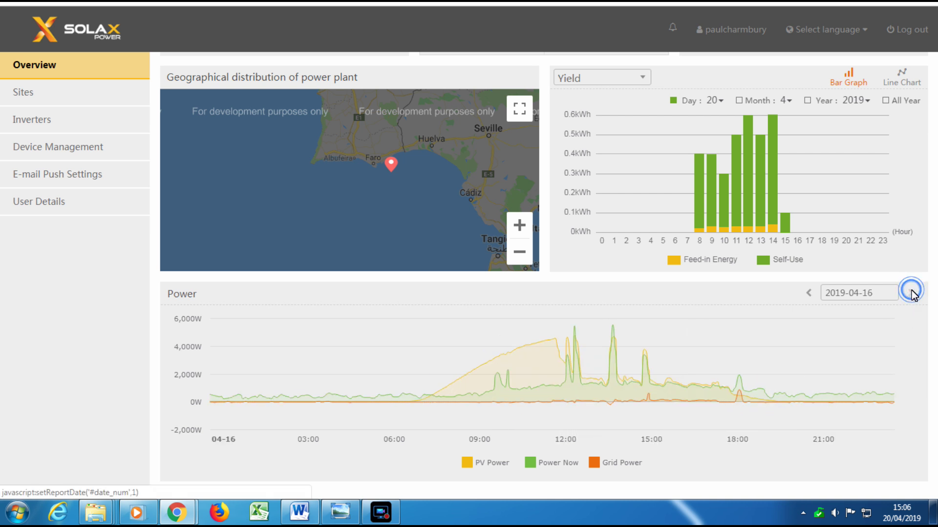
{"action": "left_click", "coordinate": [911, 292]}
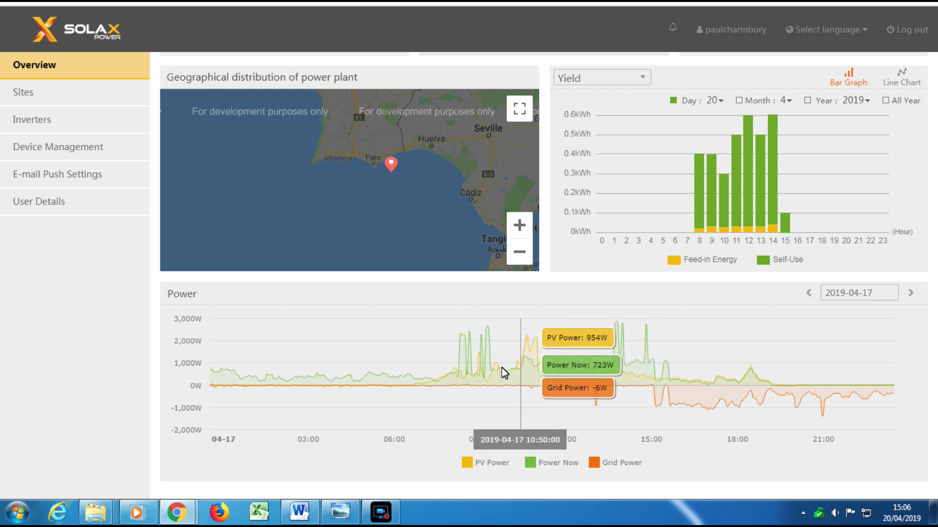
Hide and restore the Power Now and Grid Power series, then advance to 2019-04-18
{"action": "left_click", "coordinate": [537, 464]}
{"action": "left_click", "coordinate": [608, 464]}
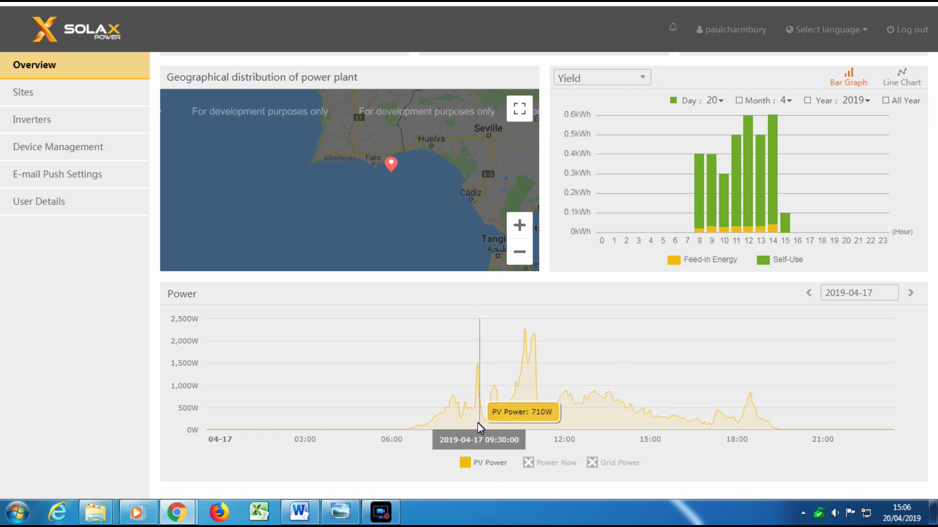
{"action": "left_click", "coordinate": [535, 466]}
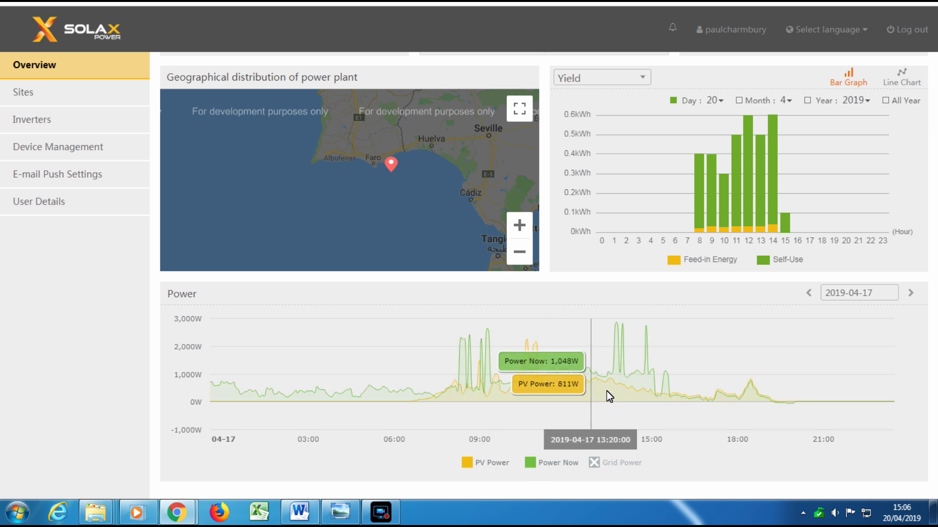
{"action": "left_click", "coordinate": [597, 462]}
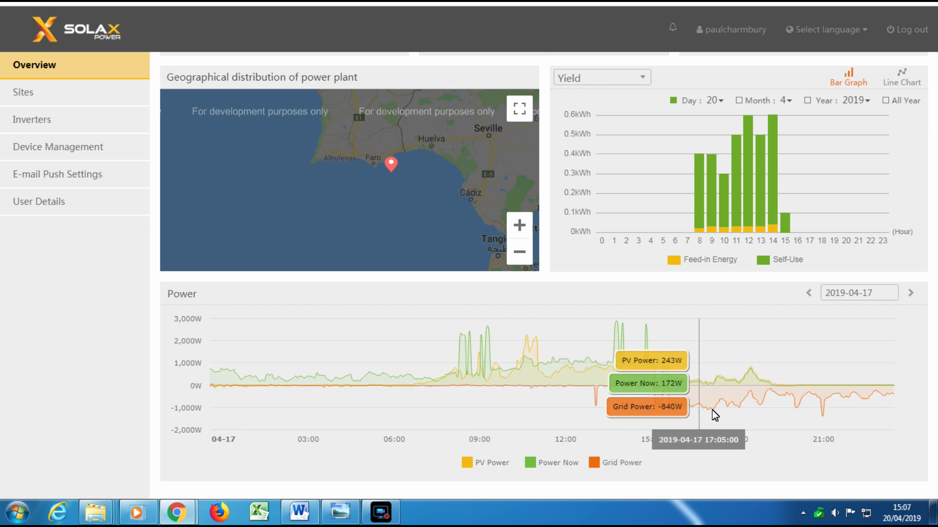
{"action": "left_click", "coordinate": [909, 293]}
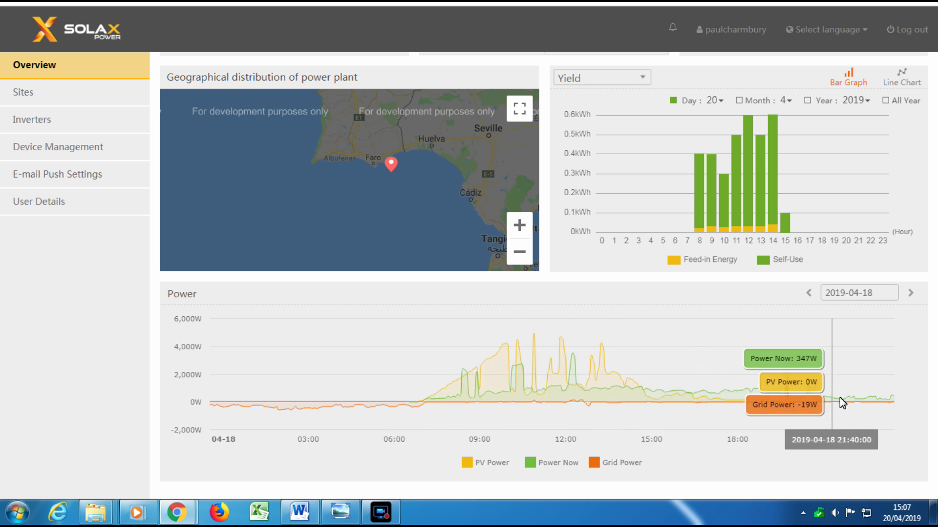
Advance Power to 2019-04-19, then open Battery Analysis and step back to 2019-04-15
{"action": "left_click", "coordinate": [911, 293]}
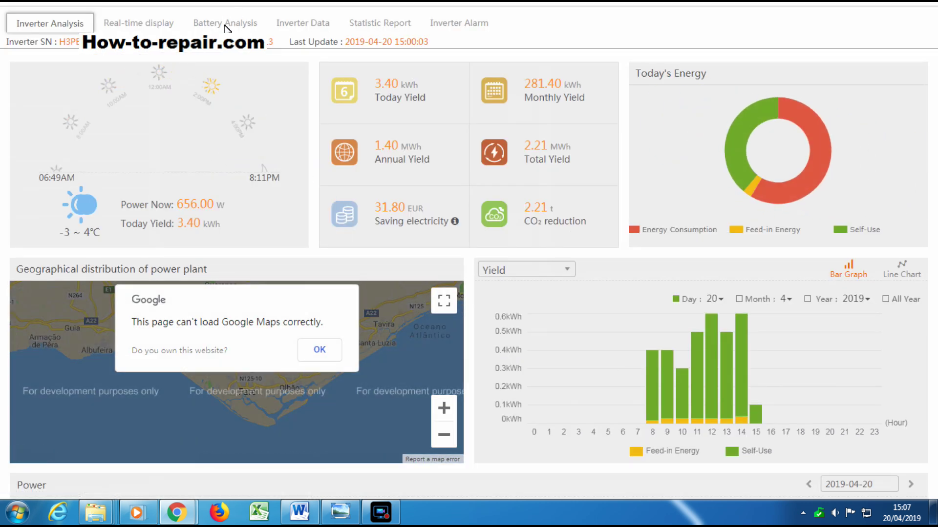
{"action": "left_click", "coordinate": [225, 26]}
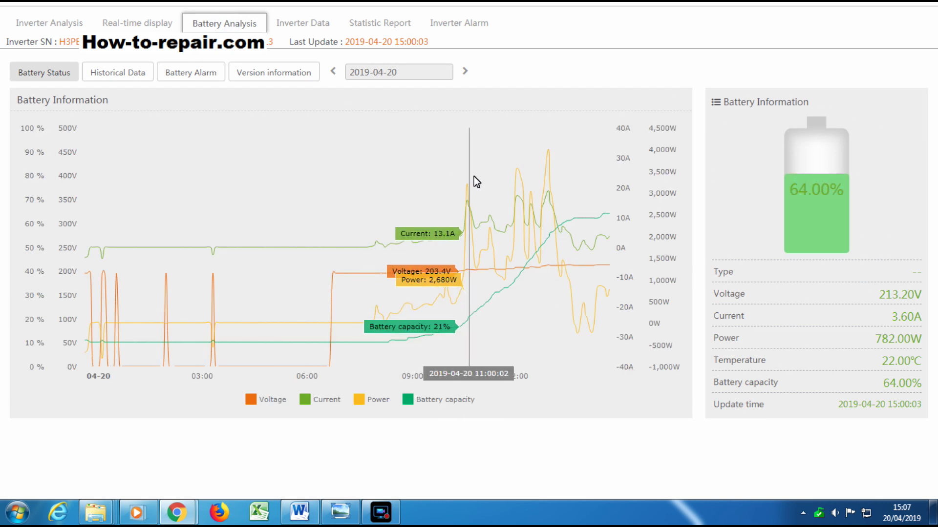
{"action": "left_click", "coordinate": [332, 71]}
{"action": "left_click", "coordinate": [331, 70]}
{"action": "left_click", "coordinate": [331, 70]}
{"action": "left_click", "coordinate": [330, 71]}
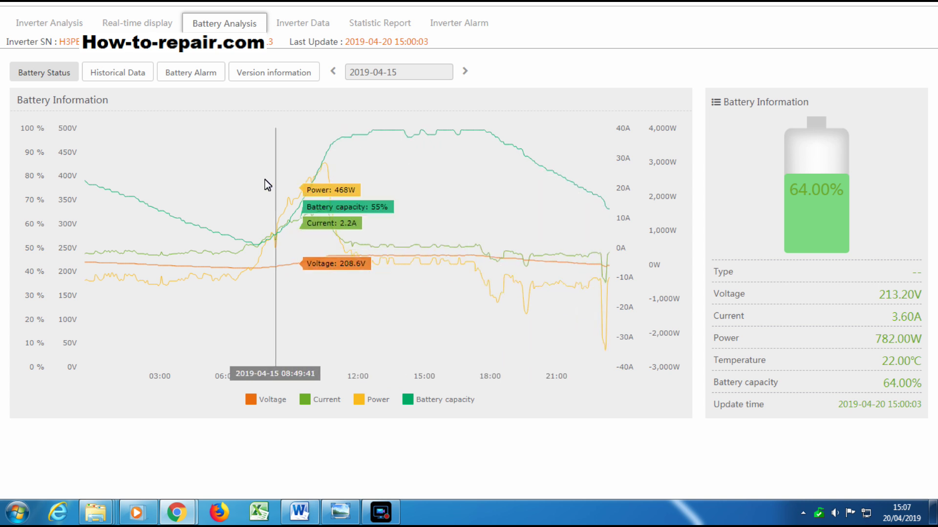
Advance the battery status chart one day at a time from 2019-04-16 through 2019-04-20
{"action": "left_click", "coordinate": [465, 72]}
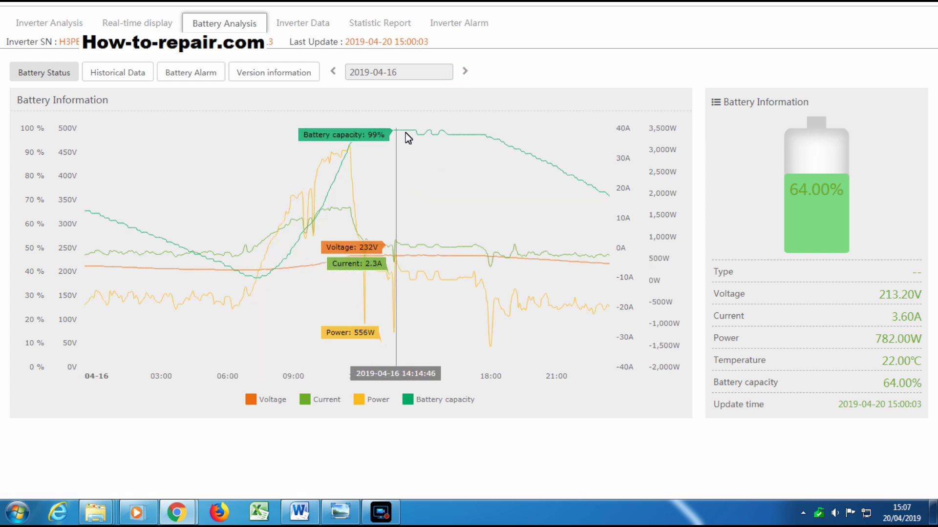
{"action": "left_click", "coordinate": [464, 72]}
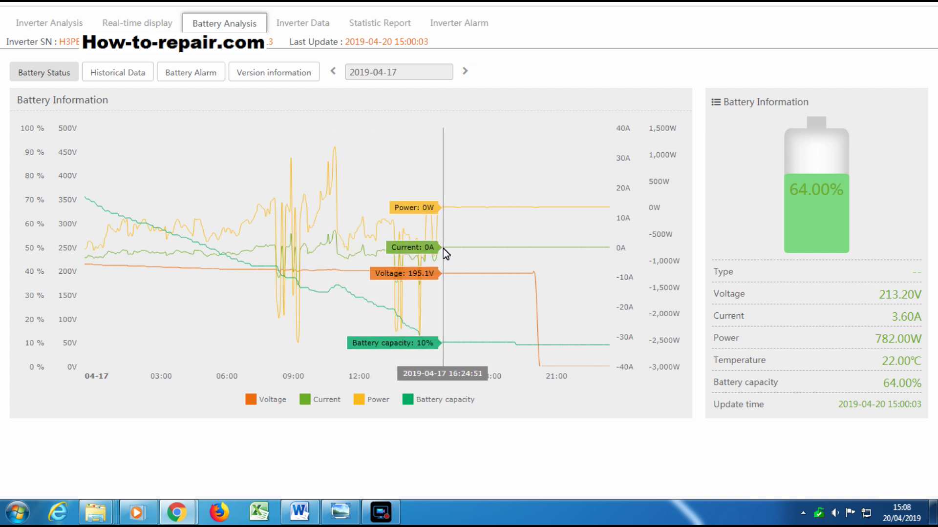
{"action": "left_click", "coordinate": [465, 69]}
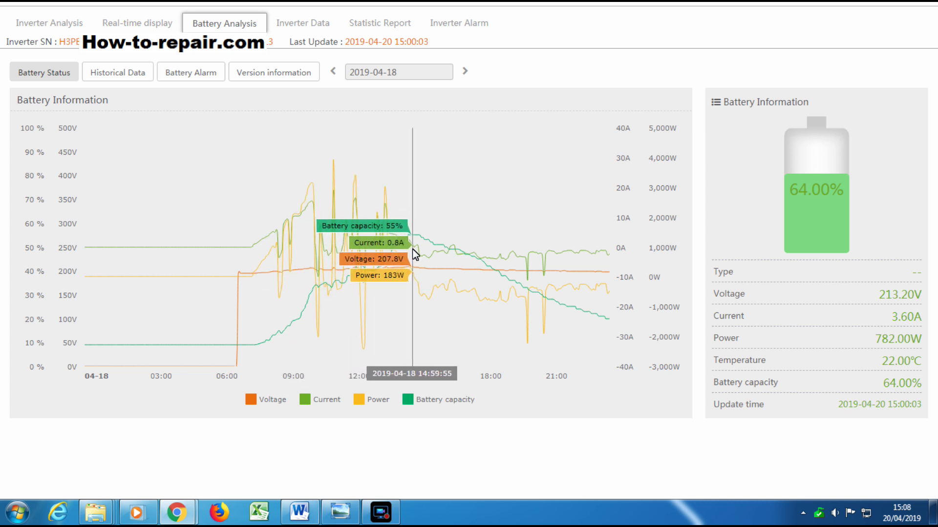
{"action": "left_click", "coordinate": [466, 72]}
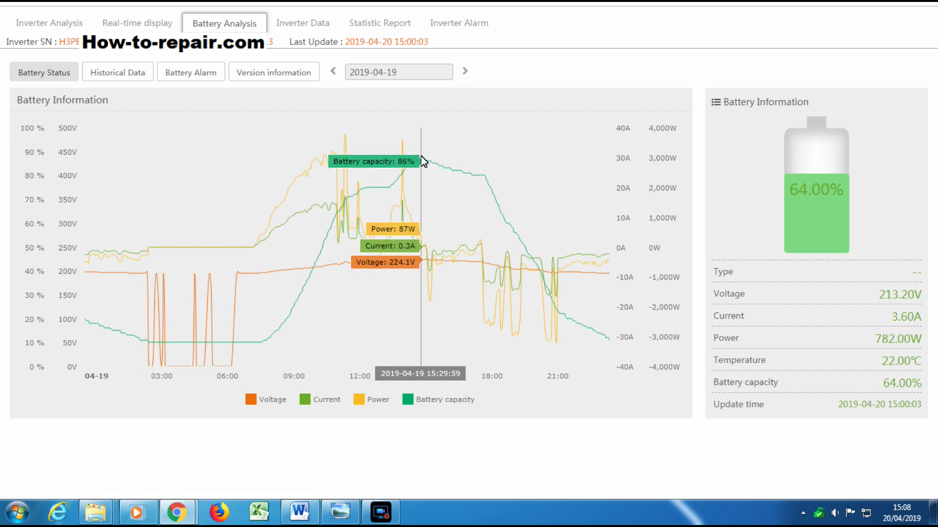
{"action": "left_click", "coordinate": [464, 71]}
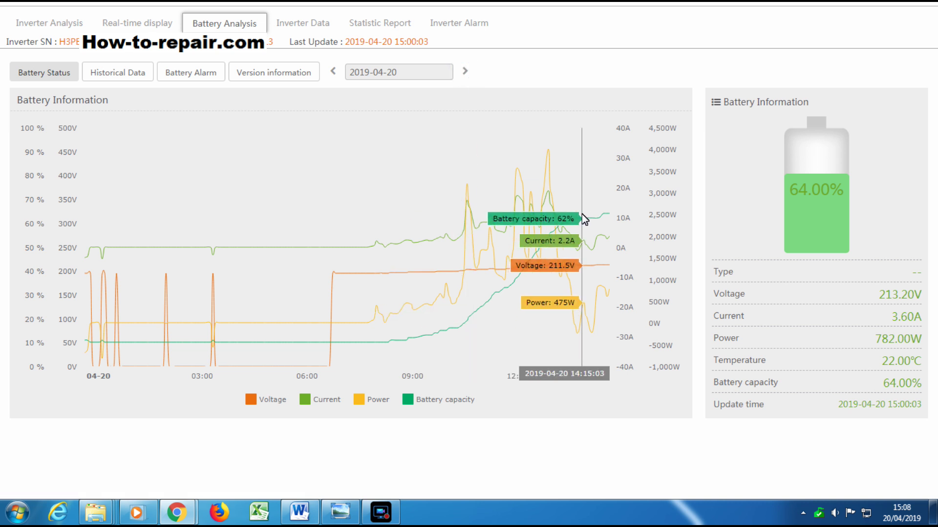
Show the Real-time display page with 656.00 W AC power and the battery at 64% SOC
{"action": "left_click", "coordinate": [133, 27]}
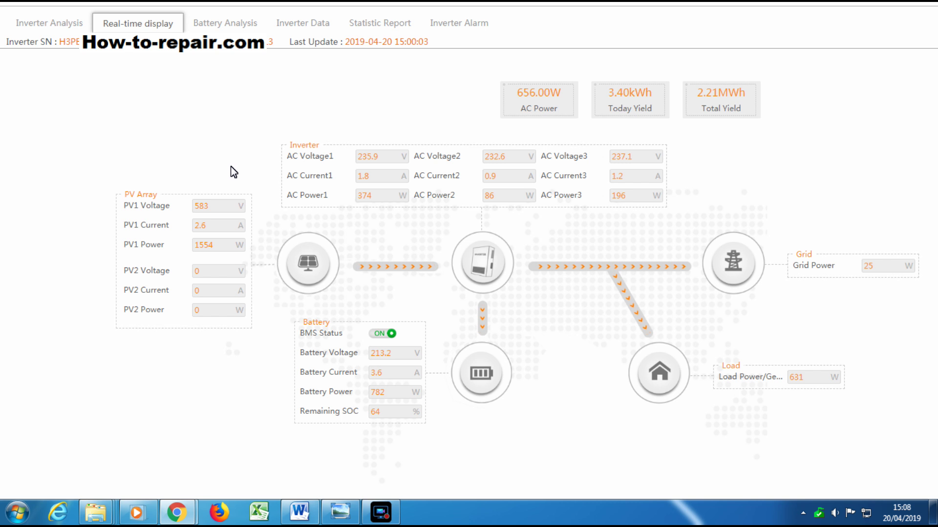